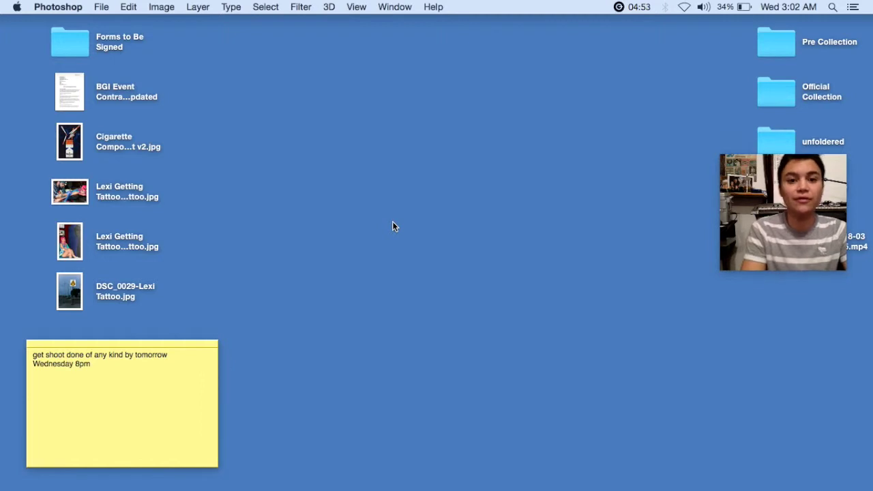
- Bring Photoshop, with the young man's portrait open, to the front from the Dock
{"action": "mouse_move", "coordinate": [426, 477]}
{"action": "left_click", "coordinate": [425, 472]}
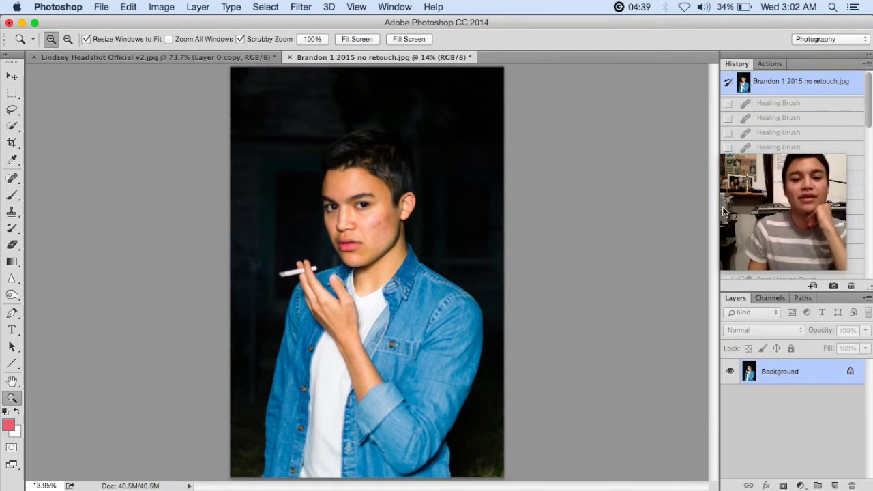
- Zoom to 50% on the face and unlock the Background layer into Layer 0
{"action": "left_click", "coordinate": [362, 228]}
{"action": "left_click", "coordinate": [371, 210]}
{"action": "left_click", "coordinate": [355, 198]}
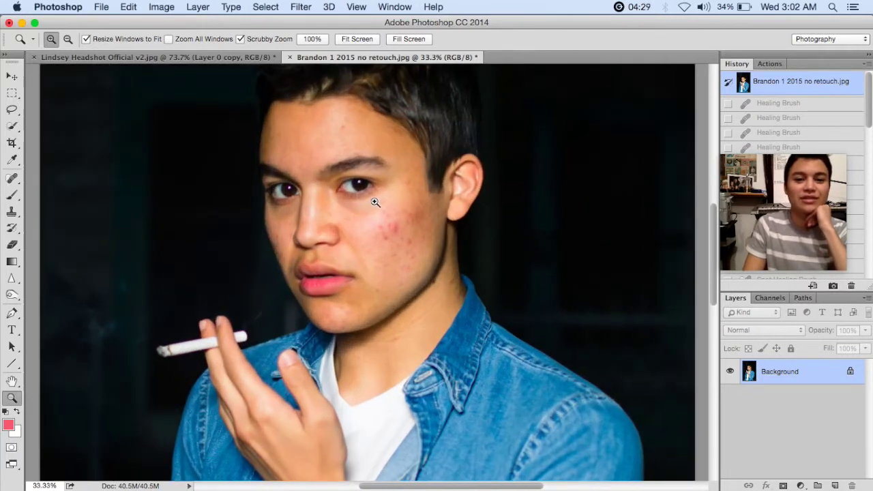
{"action": "left_click", "coordinate": [354, 124]}
{"action": "left_click_drag", "start_coordinate": [321, 146], "coordinate": [341, 202]}
{"action": "left_click_drag", "start_coordinate": [851, 377], "coordinate": [858, 377]}
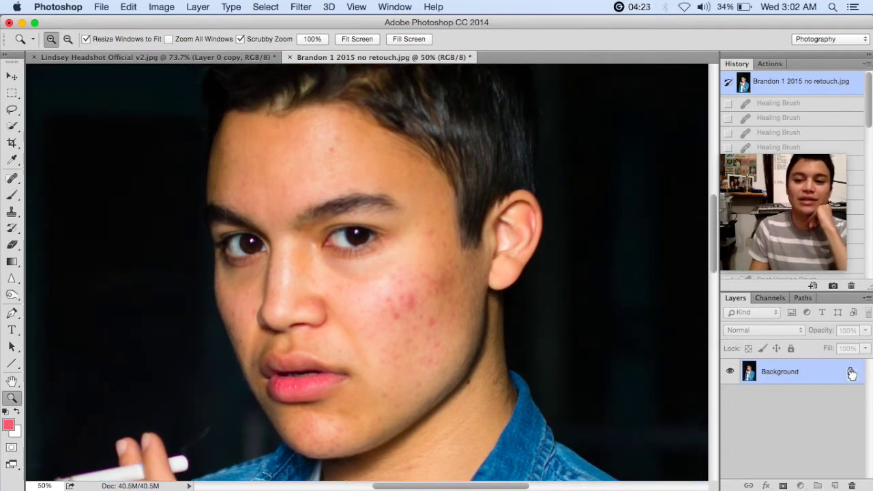
{"action": "left_click_drag", "start_coordinate": [856, 418], "coordinate": [858, 481]}
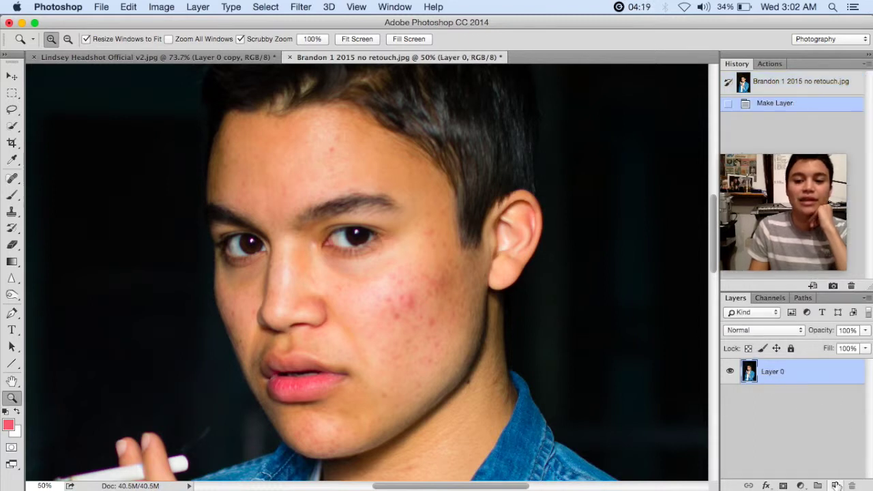
- Duplicate Layer 0 to create Layer 0 copy above it
{"action": "left_click_drag", "start_coordinate": [817, 378], "coordinate": [840, 482]}
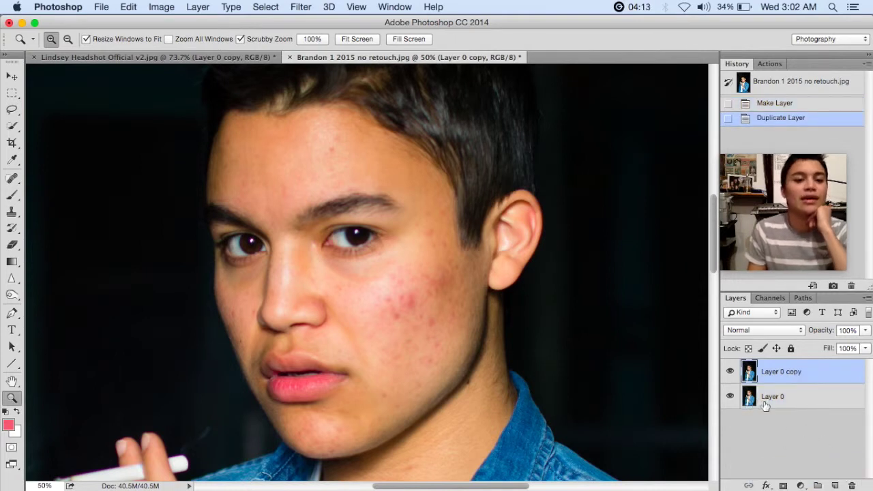
{"action": "left_click", "coordinate": [11, 177]}
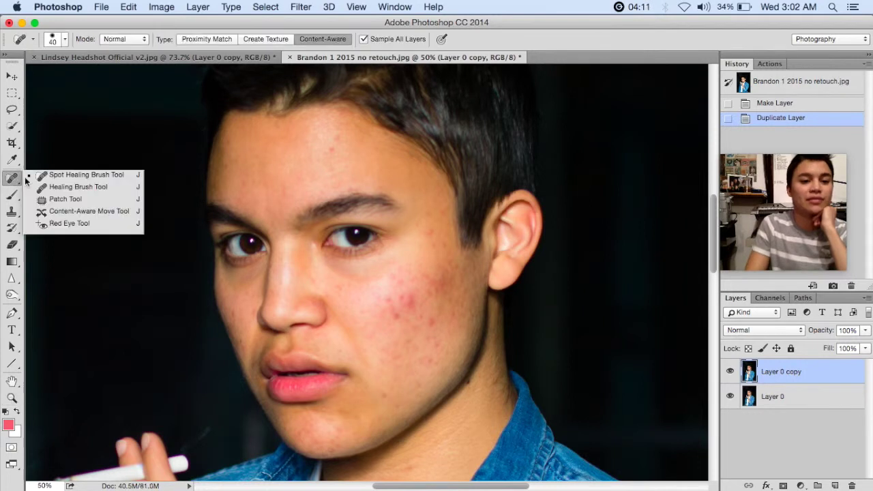
- Patch the small forehead spot with nearby clean skin using the Patch Tool, then deselect
{"action": "left_click", "coordinate": [59, 200]}
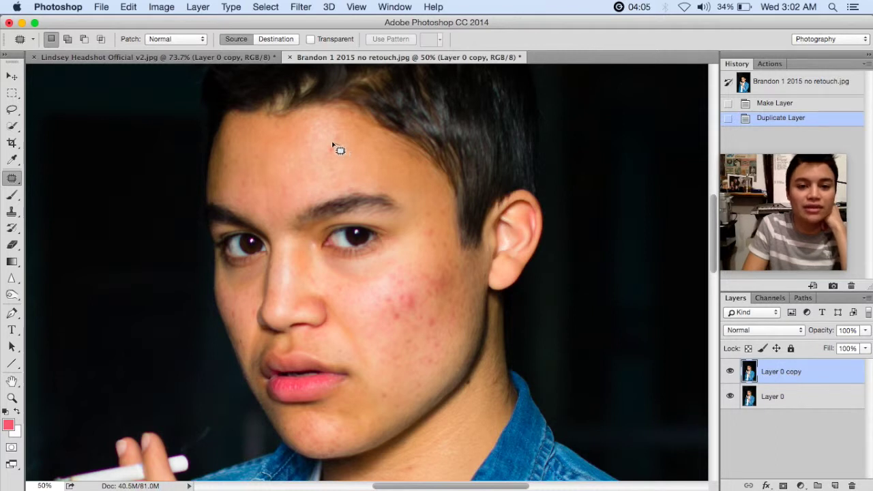
{"action": "left_click_drag", "start_coordinate": [346, 153], "coordinate": [305, 156]}
{"action": "key", "text": "super+d"}
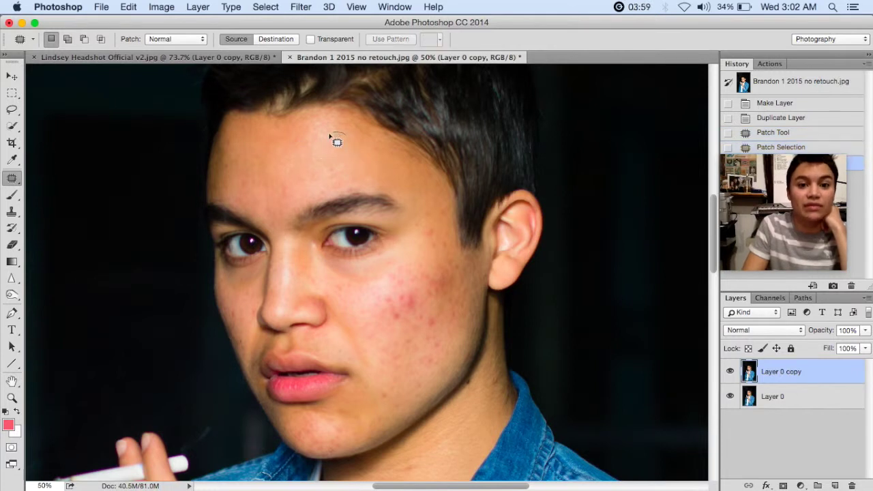
{"action": "mouse_move", "coordinate": [354, 147]}
{"action": "left_mouse_down"}
{"action": "mouse_move", "coordinate": [341, 133]}
{"action": "mouse_move", "coordinate": [345, 146]}
{"action": "mouse_move", "coordinate": [335, 140]}
{"action": "mouse_move", "coordinate": [349, 146]}
{"action": "mouse_move", "coordinate": [369, 119]}
{"action": "mouse_move", "coordinate": [342, 126]}
{"action": "left_mouse_up"}
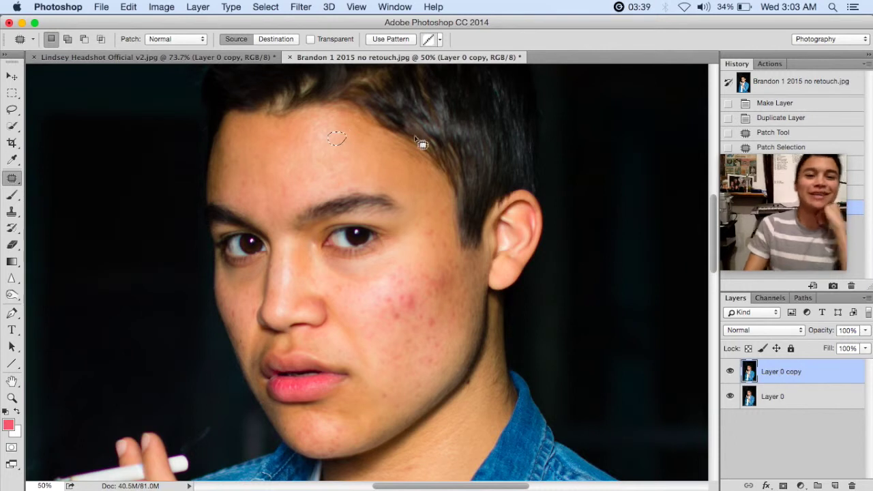
{"action": "right_click", "coordinate": [370, 151]}
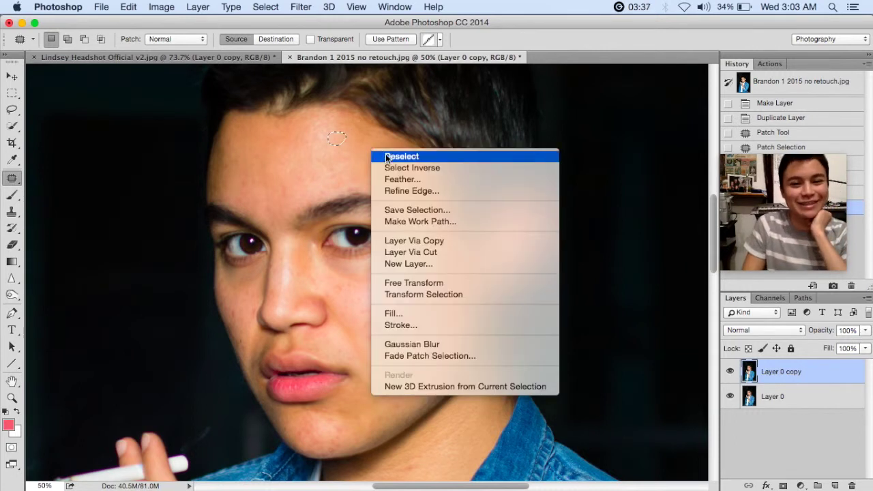
{"action": "left_click", "coordinate": [394, 157]}
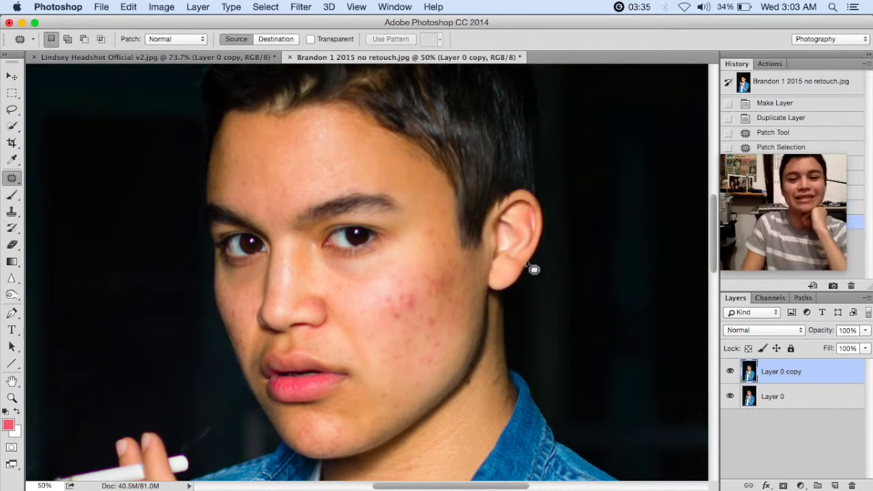
- Add an empty Layer 1 and select the Spot Healing Brush
{"action": "left_click", "coordinate": [836, 485]}
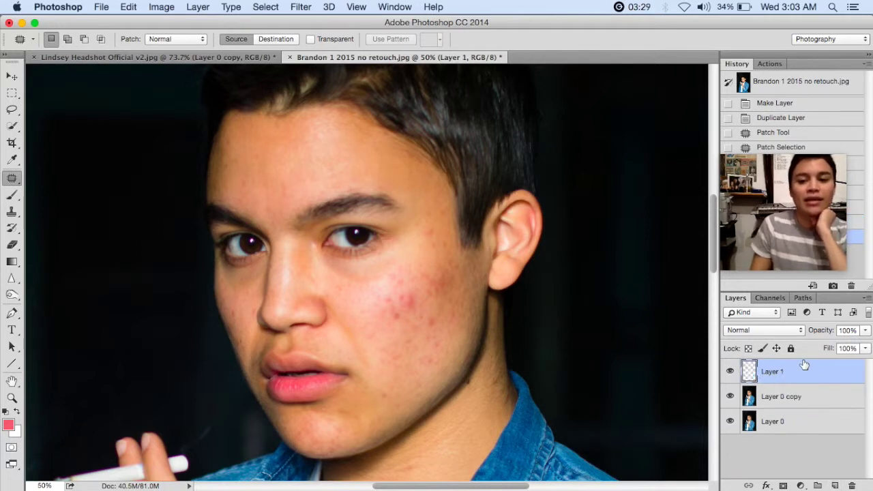
{"action": "right_click", "coordinate": [12, 178]}
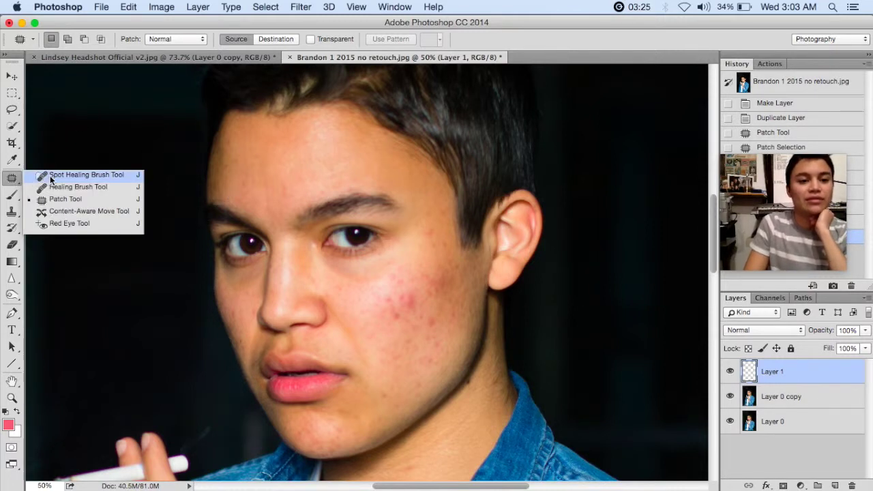
{"action": "left_click", "coordinate": [53, 180]}
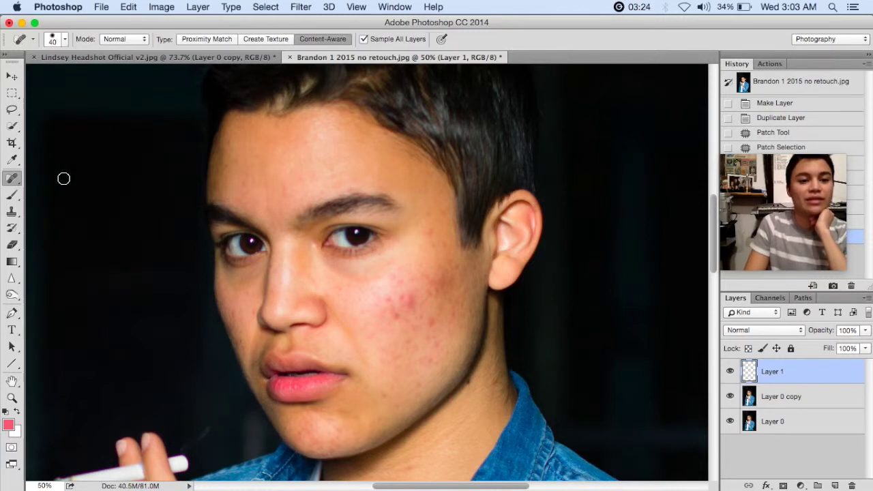
{"action": "left_click", "coordinate": [12, 94]}
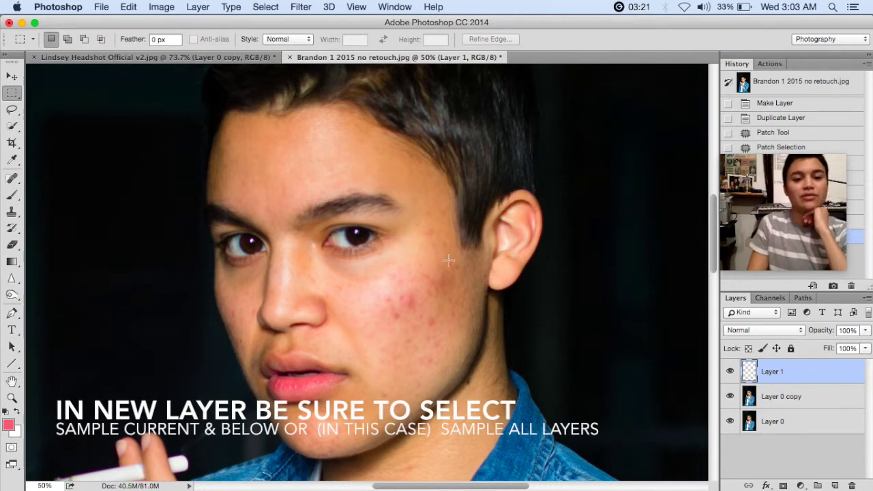
{"action": "key", "text": "j"}
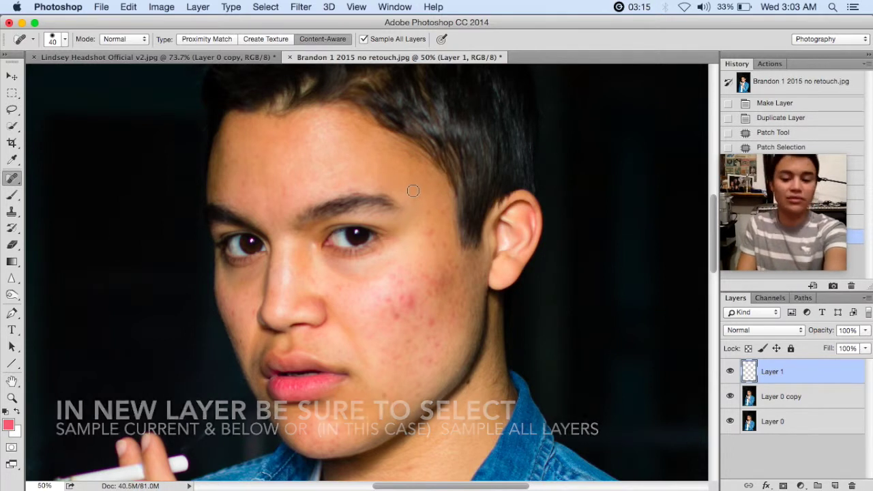
- Enlarge the healing brush and zoom in on the cheek
{"action": "key", "text": "bracketright"}
{"action": "key", "text": "bracketright"}
{"action": "key", "text": "bracketright"}
{"action": "key", "text": "bracketright"}
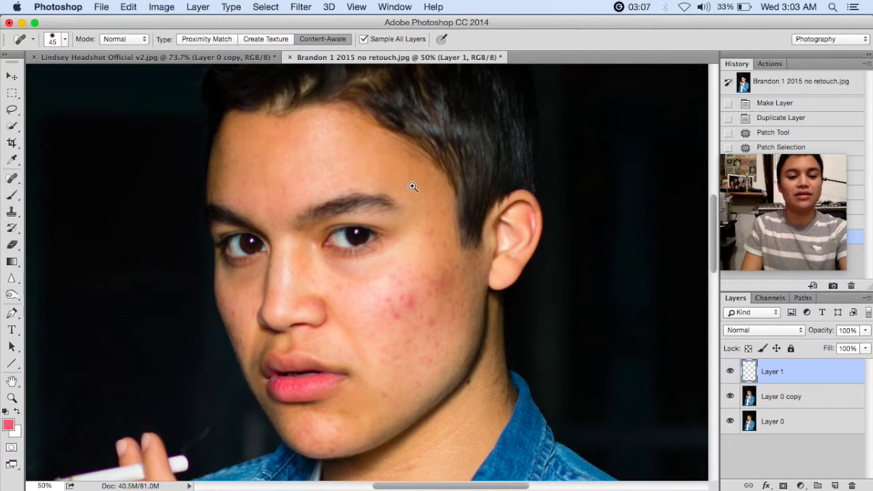
{"action": "key", "text": "z"}
{"action": "left_click", "coordinate": [411, 286]}
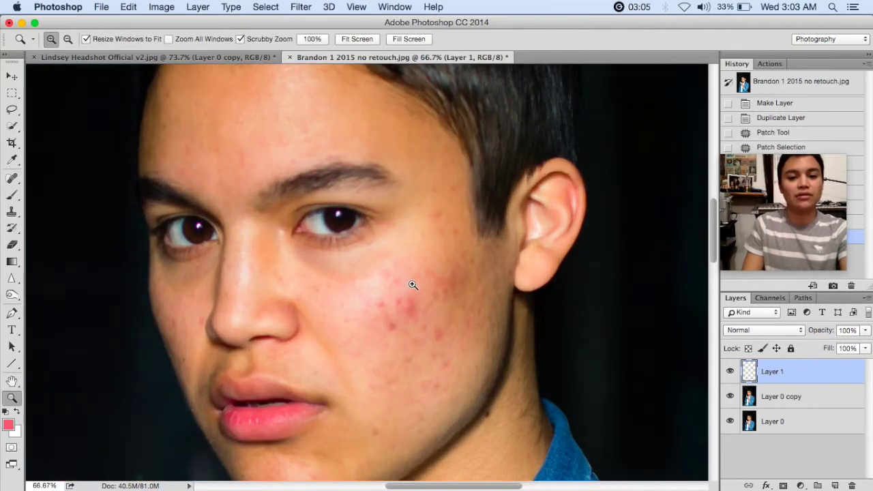
- Heal the red acne spots on the cheek, redoing one heal via History
{"action": "left_click", "coordinate": [11, 178]}
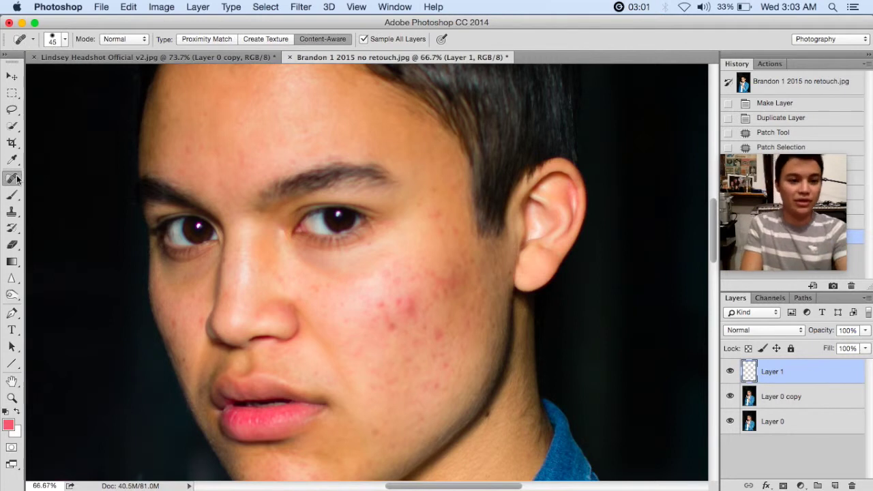
{"action": "left_click", "coordinate": [384, 270]}
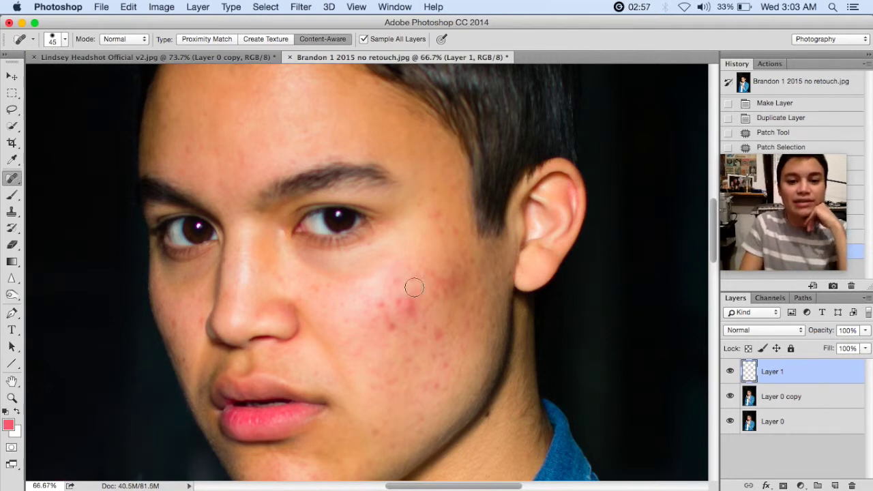
{"action": "left_click", "coordinate": [399, 294]}
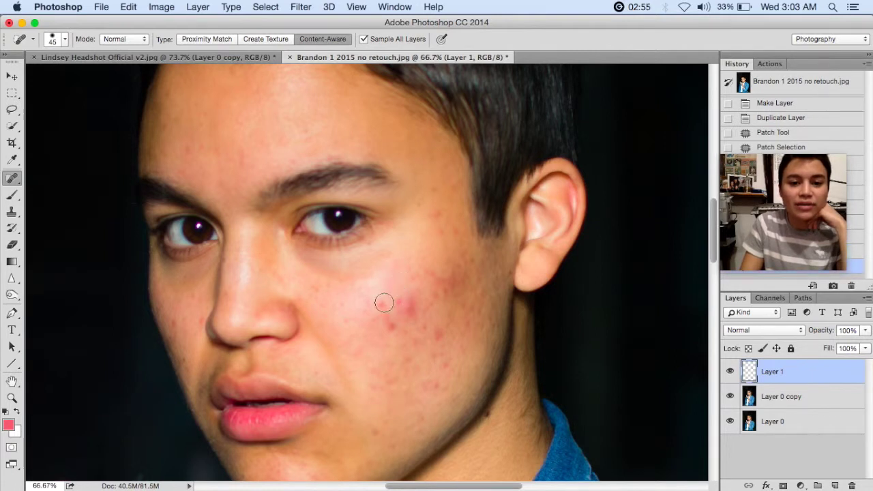
{"action": "left_click", "coordinate": [384, 302]}
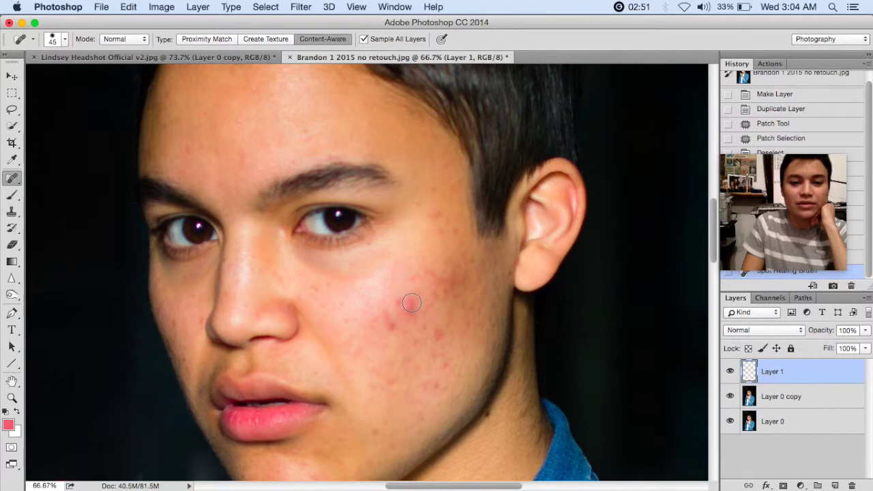
{"action": "left_click", "coordinate": [408, 308]}
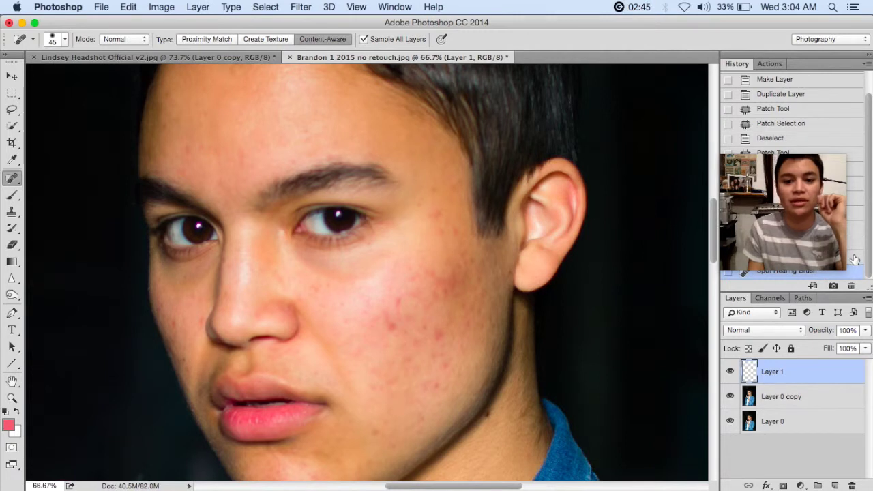
{"action": "left_click", "coordinate": [855, 259]}
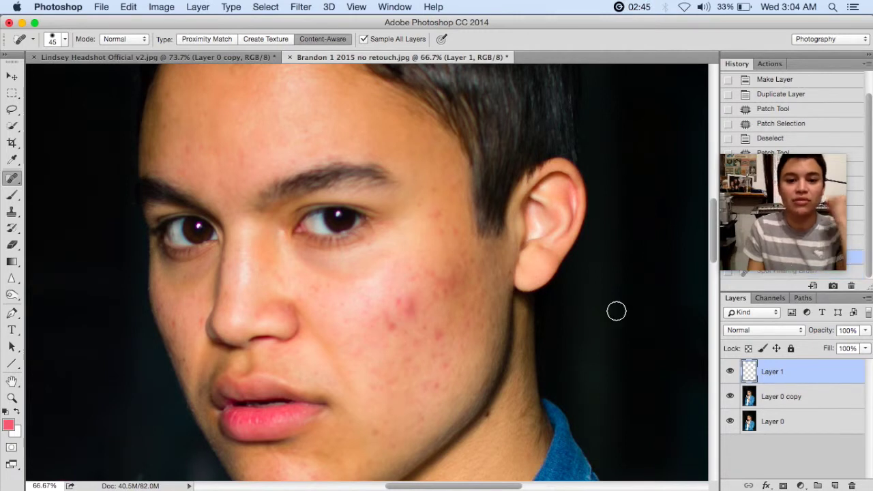
{"action": "left_click", "coordinate": [400, 302]}
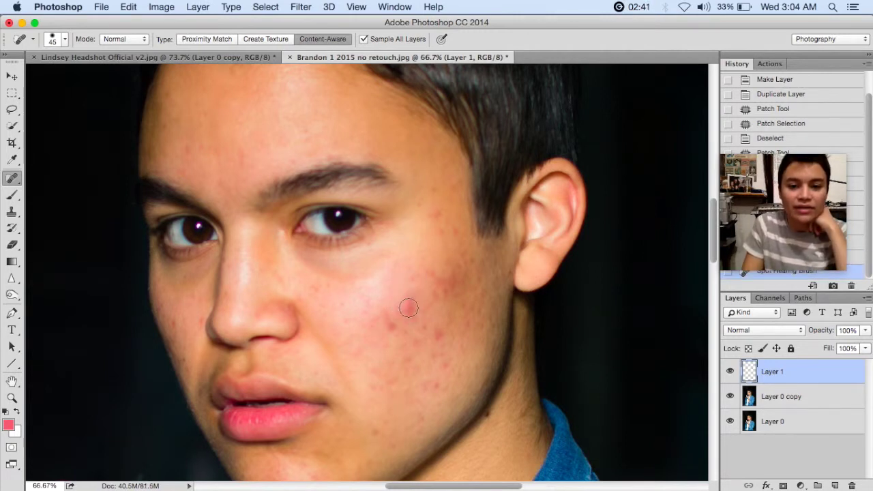
{"action": "left_click", "coordinate": [408, 304]}
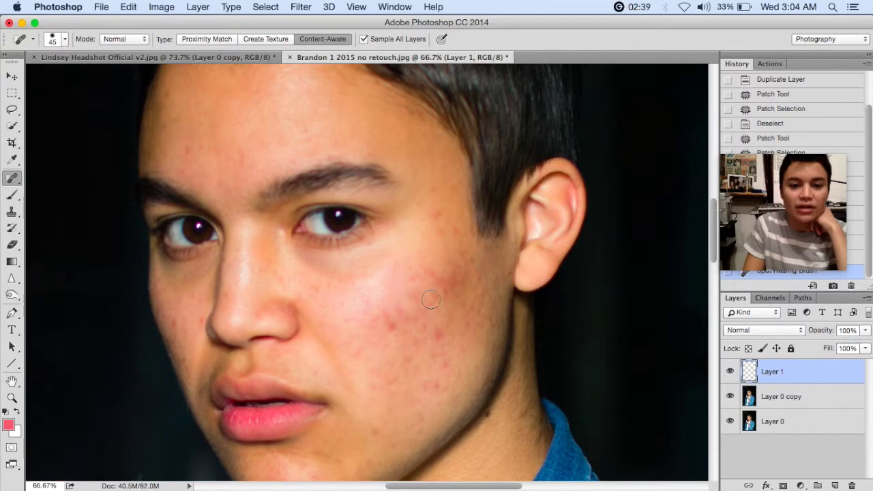
{"action": "left_click", "coordinate": [416, 301]}
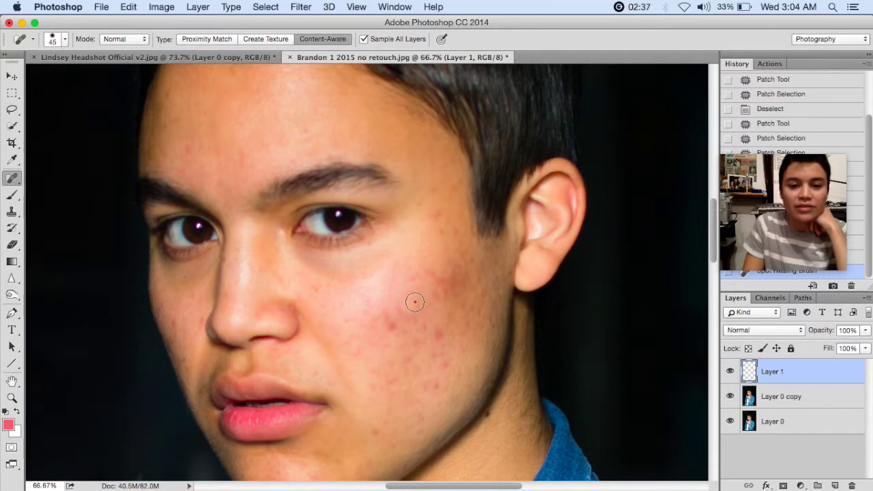
{"action": "left_click", "coordinate": [412, 307]}
{"action": "mouse_move", "coordinate": [403, 306]}
{"action": "left_mouse_down"}
{"action": "mouse_move", "coordinate": [411, 313]}
{"action": "mouse_move", "coordinate": [390, 322]}
{"action": "mouse_move", "coordinate": [396, 330]}
{"action": "left_mouse_up"}
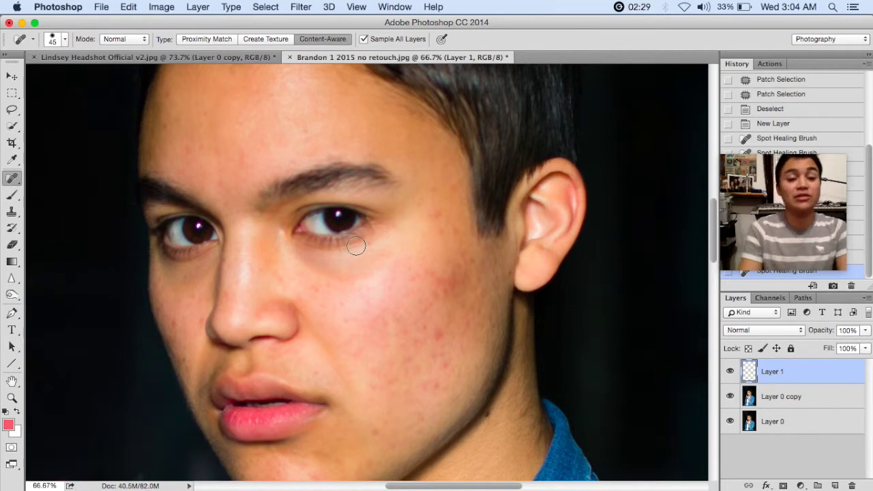
- Heal four blemishes on the forehead
{"action": "left_click", "coordinate": [244, 153]}
{"action": "left_click", "coordinate": [218, 152]}
{"action": "left_click", "coordinate": [213, 149]}
{"action": "left_click", "coordinate": [203, 144]}
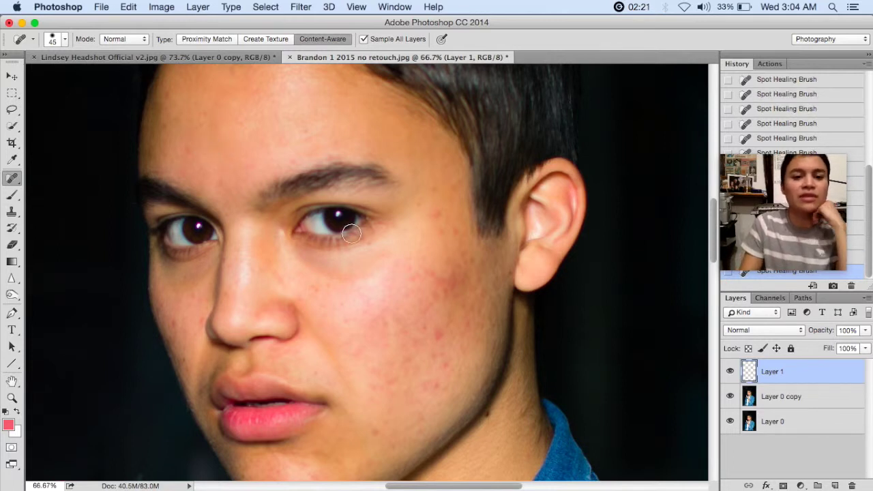
{"action": "left_click_drag", "start_coordinate": [368, 261], "coordinate": [387, 180]}
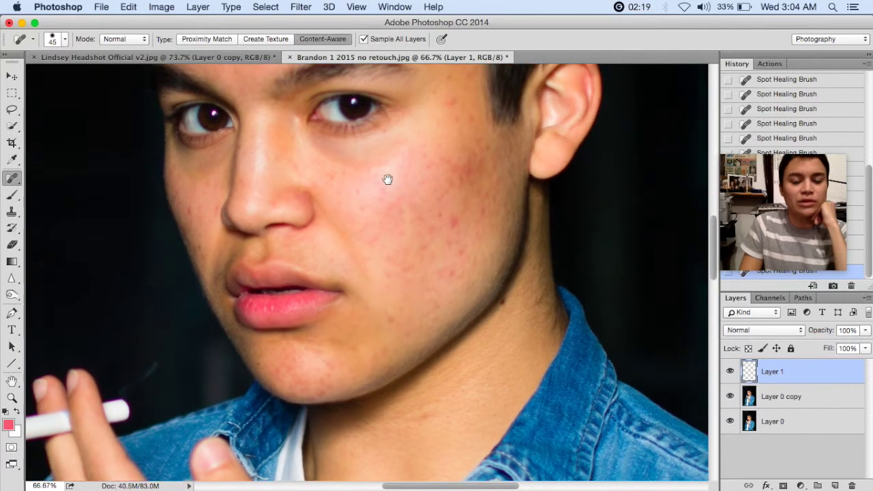
- Heal spots beside the nose, on the chin and on the cheek, redoing the nose spot
{"action": "left_click", "coordinate": [196, 245]}
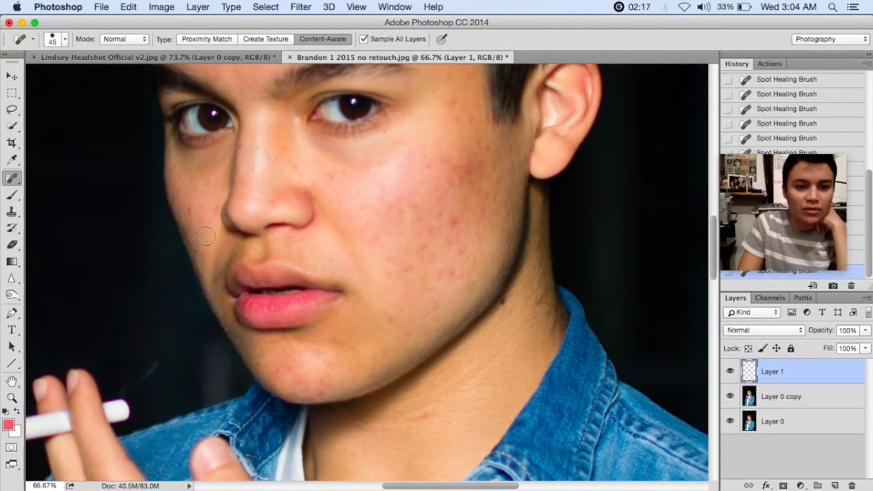
{"action": "left_click", "coordinate": [832, 254]}
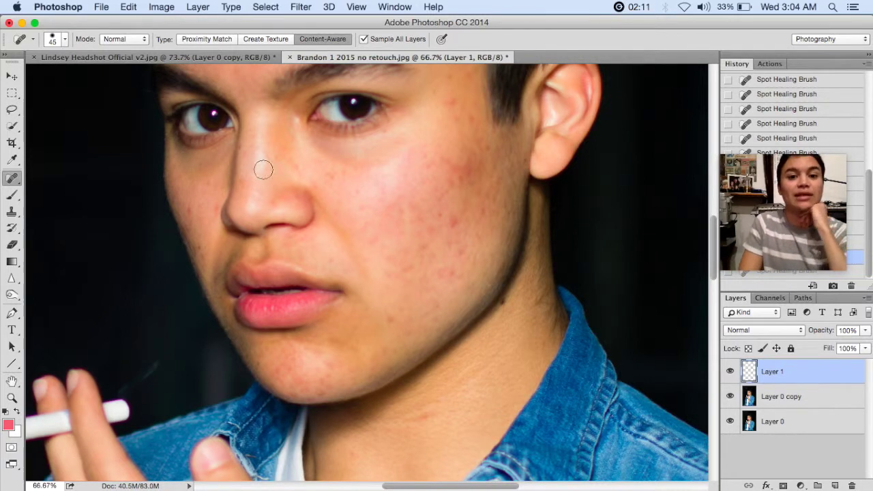
{"action": "left_click", "coordinate": [332, 177]}
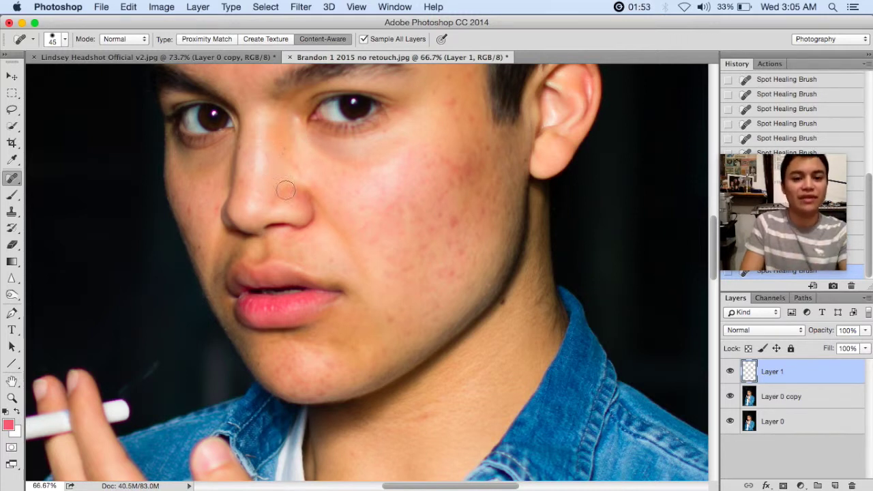
{"action": "left_click", "coordinate": [391, 319]}
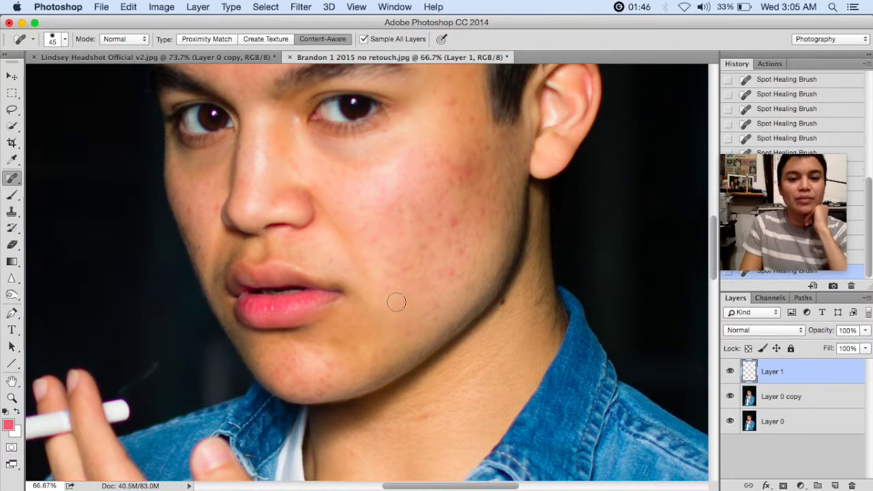
{"action": "left_click", "coordinate": [442, 217]}
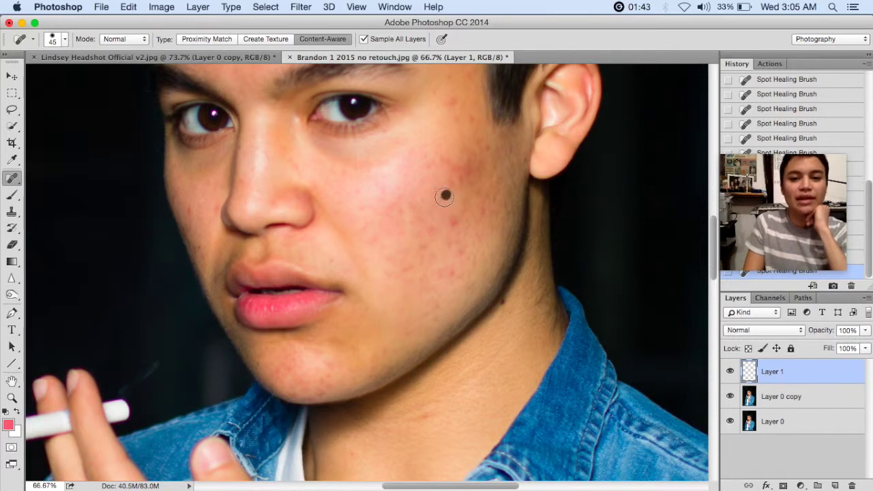
- Heal the upper-cheek spots and one near the hairline
{"action": "left_click", "coordinate": [455, 102]}
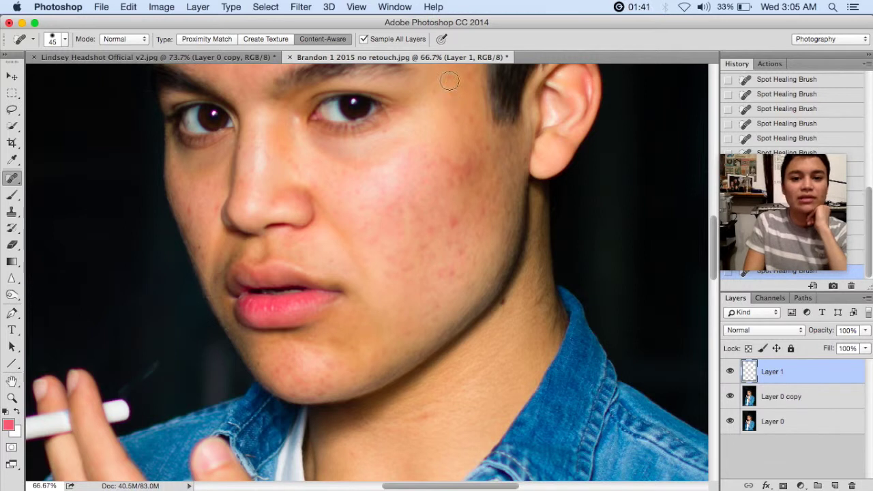
{"action": "left_click", "coordinate": [454, 76]}
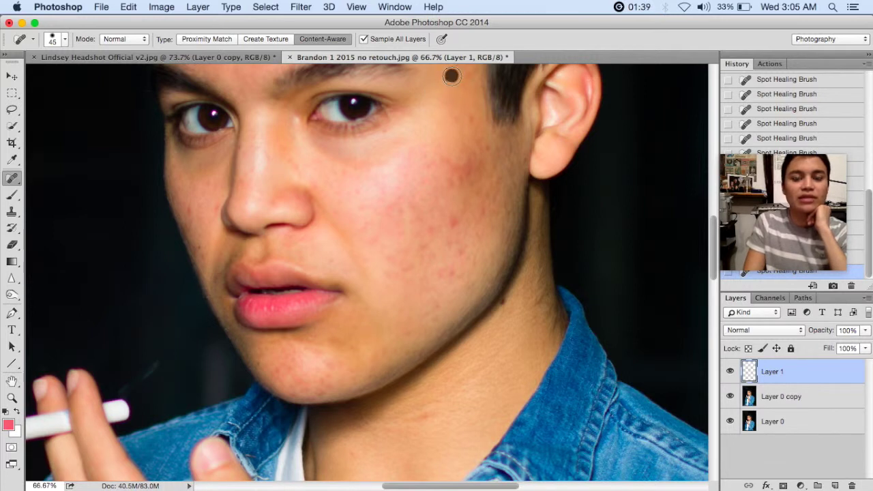
{"action": "left_click", "coordinate": [457, 116]}
{"action": "left_click", "coordinate": [468, 120]}
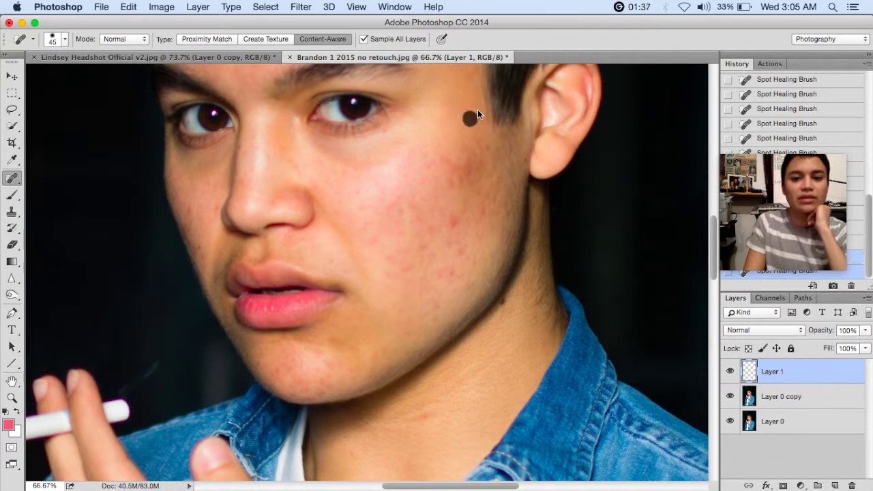
{"action": "left_click", "coordinate": [448, 104]}
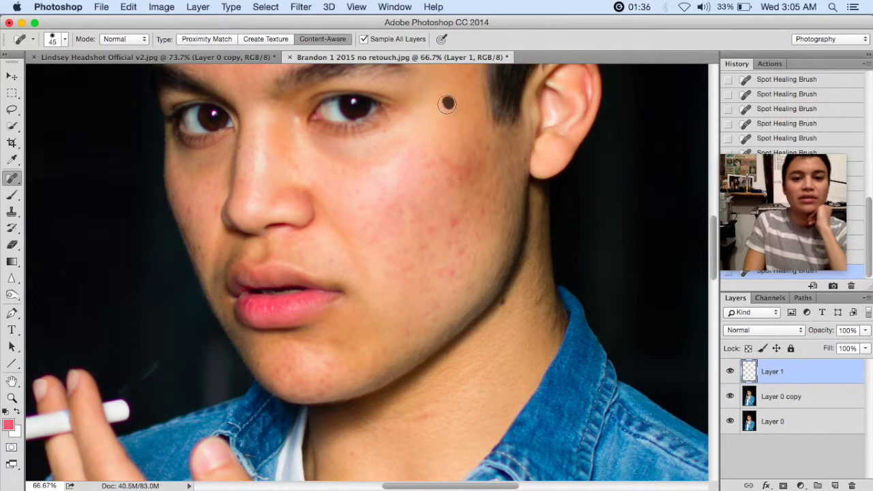
- Heal spots near and beside the nose, on the nose bridge, and on the other cheek
{"action": "left_click", "coordinate": [189, 211]}
{"action": "left_click", "coordinate": [214, 208]}
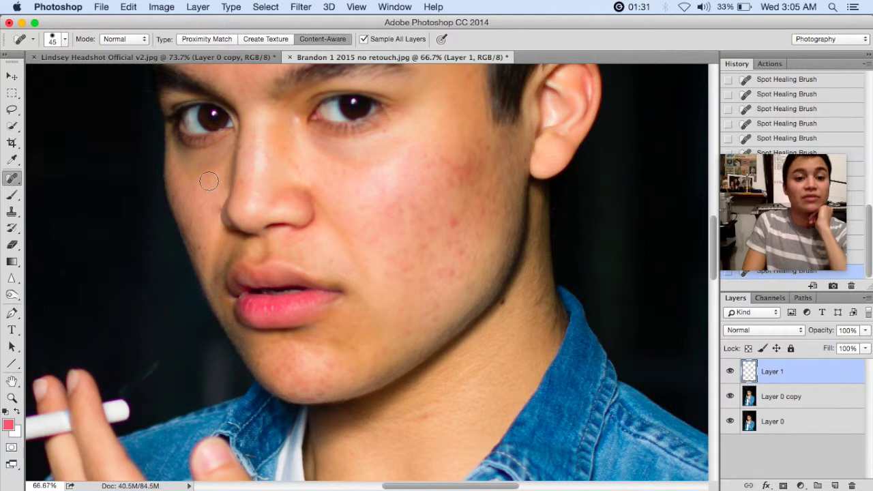
{"action": "left_click", "coordinate": [210, 183]}
{"action": "left_click", "coordinate": [246, 169]}
{"action": "left_click", "coordinate": [375, 160]}
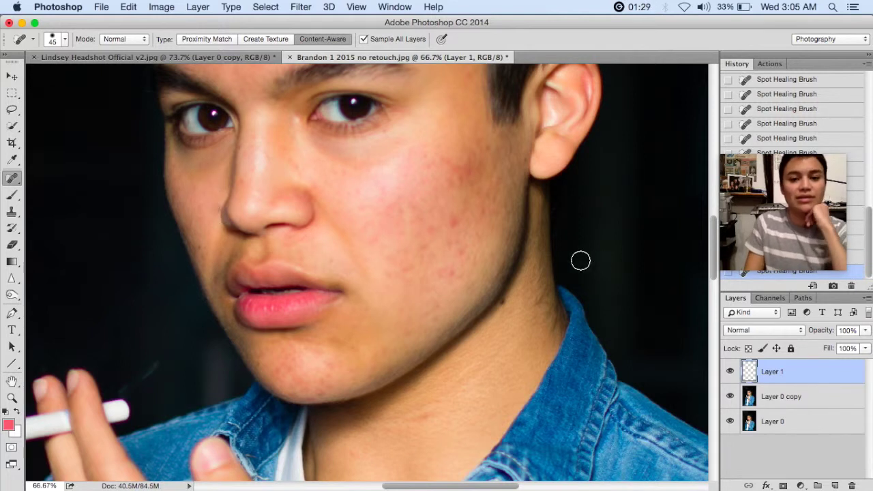
- Heal the spot under the eye with the Spot Healing Brush
{"action": "key", "text": "e"}
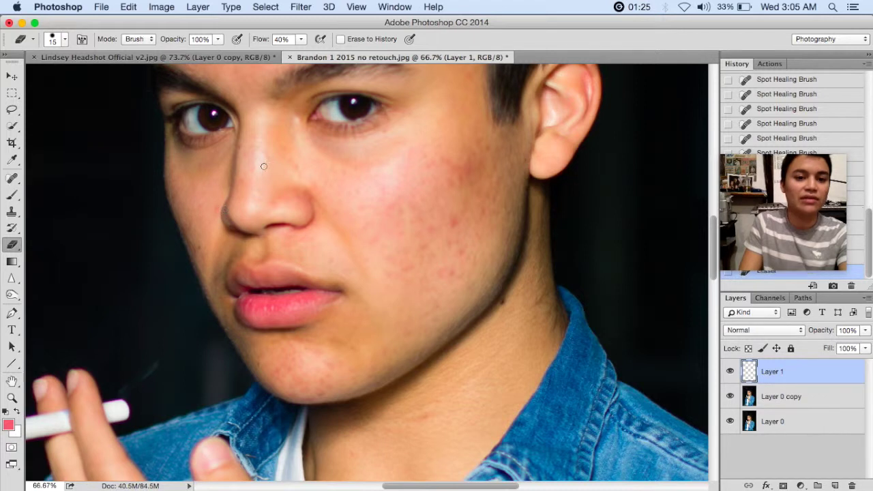
{"action": "key", "text": "j"}
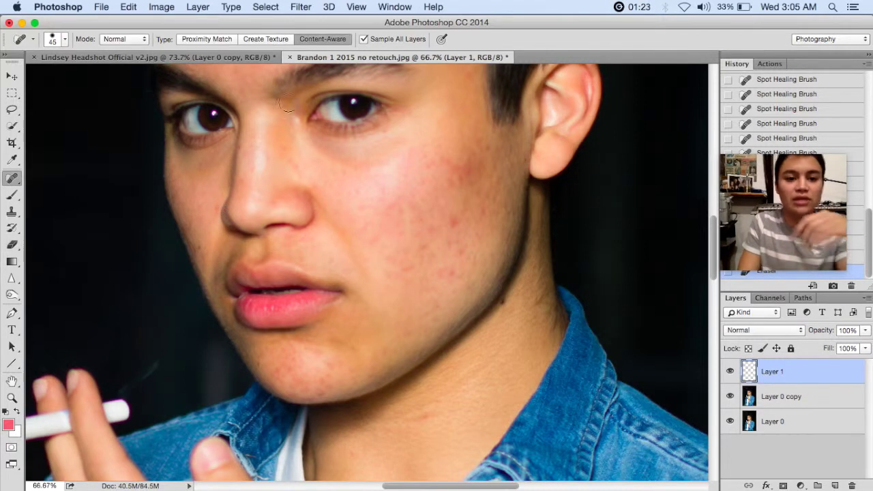
{"action": "left_click", "coordinate": [199, 165]}
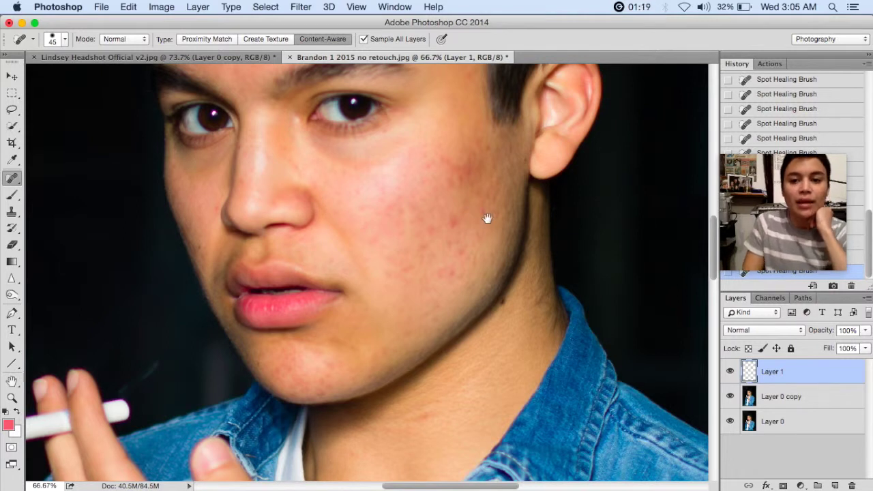
{"action": "left_click_drag", "start_coordinate": [511, 234], "coordinate": [507, 259]}
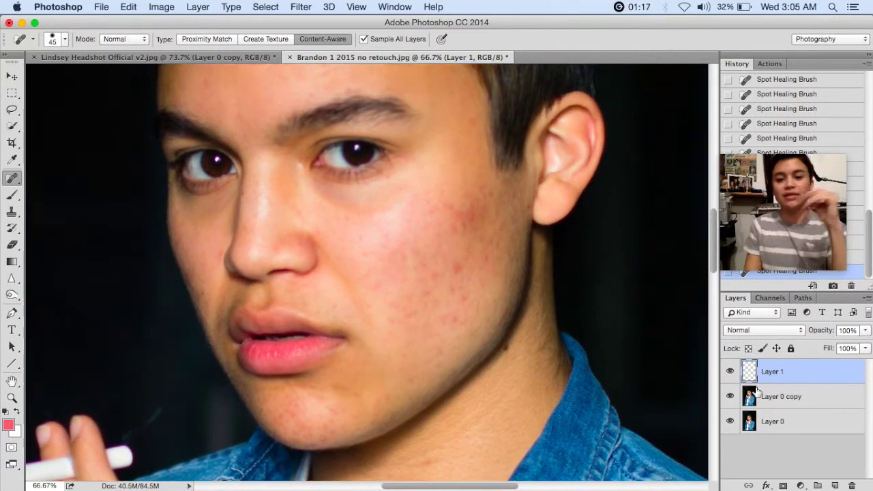
- Toggle Layer 1's visibility to compare the retouching with the original
{"action": "left_click", "coordinate": [731, 372]}
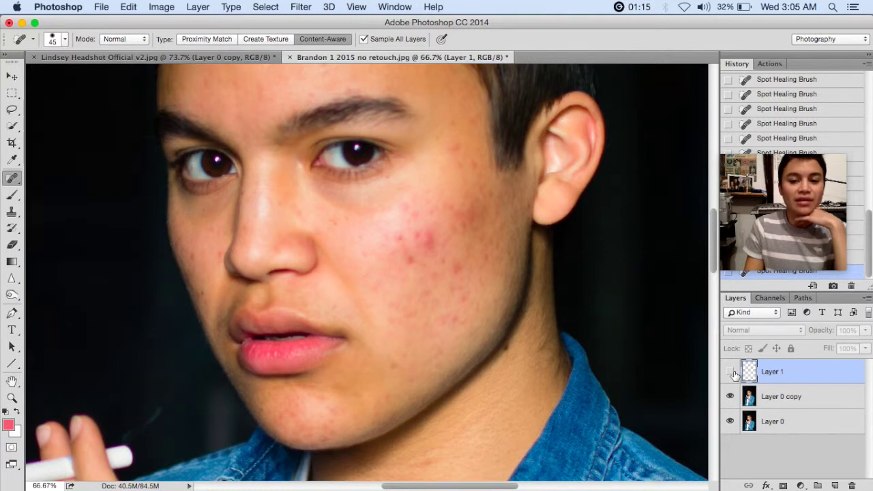
{"action": "left_click", "coordinate": [730, 371]}
{"action": "left_click", "coordinate": [730, 372]}
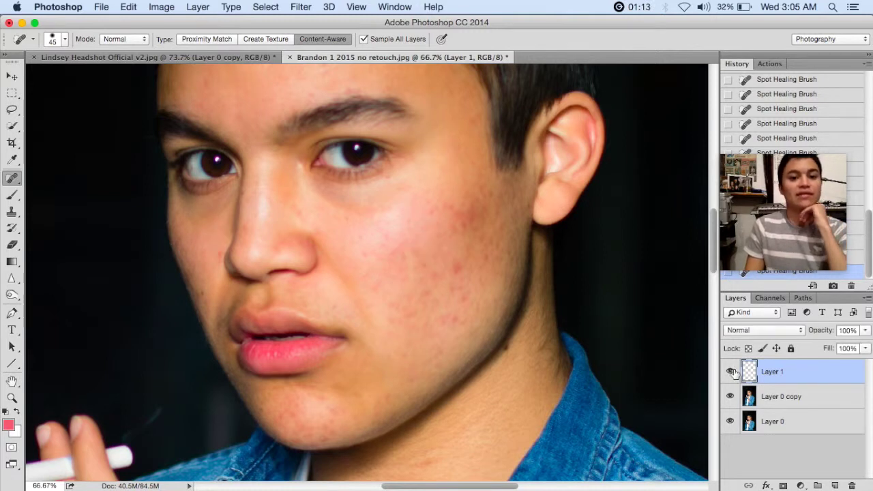
{"action": "left_click", "coordinate": [731, 373]}
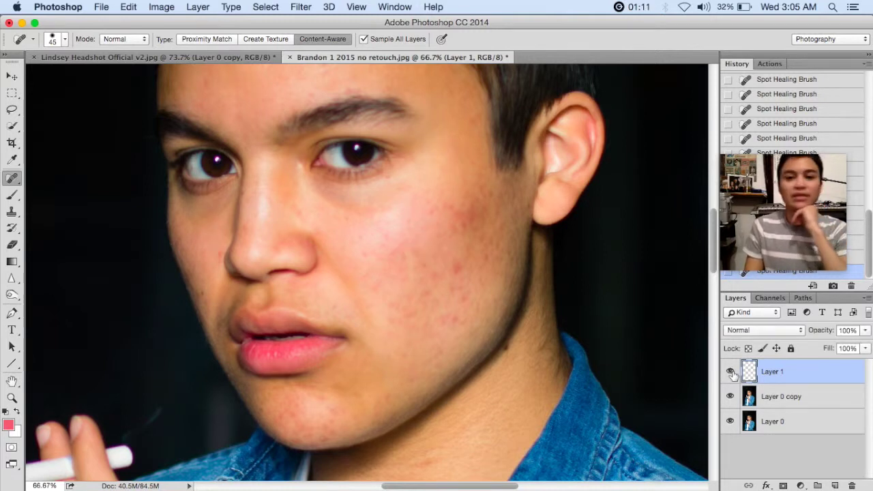
{"action": "left_click", "coordinate": [730, 373]}
- Show Layer 1 again and heal two forehead spots and one on the nose
{"action": "left_click", "coordinate": [731, 373]}
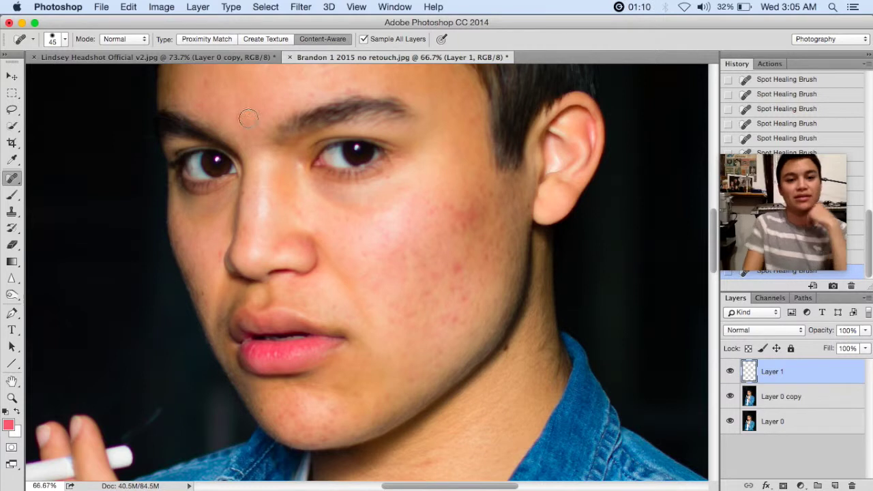
{"action": "left_click", "coordinate": [311, 92]}
{"action": "left_click", "coordinate": [316, 91]}
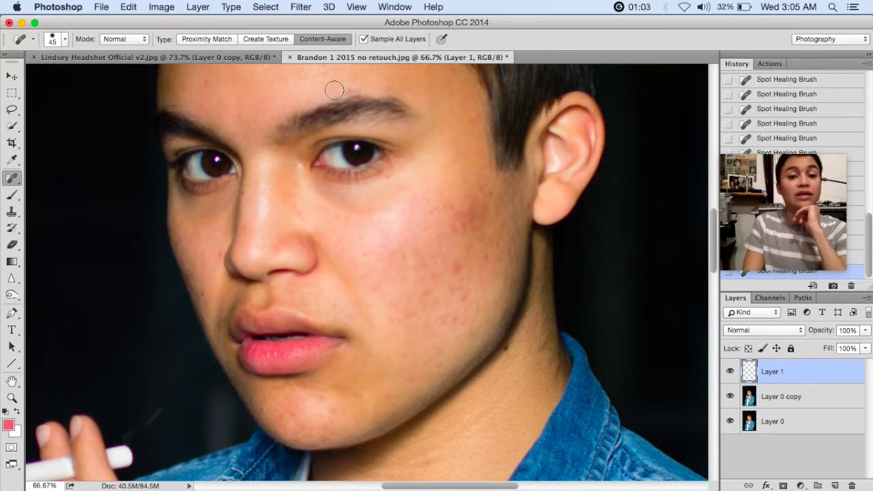
{"action": "left_click", "coordinate": [302, 207]}
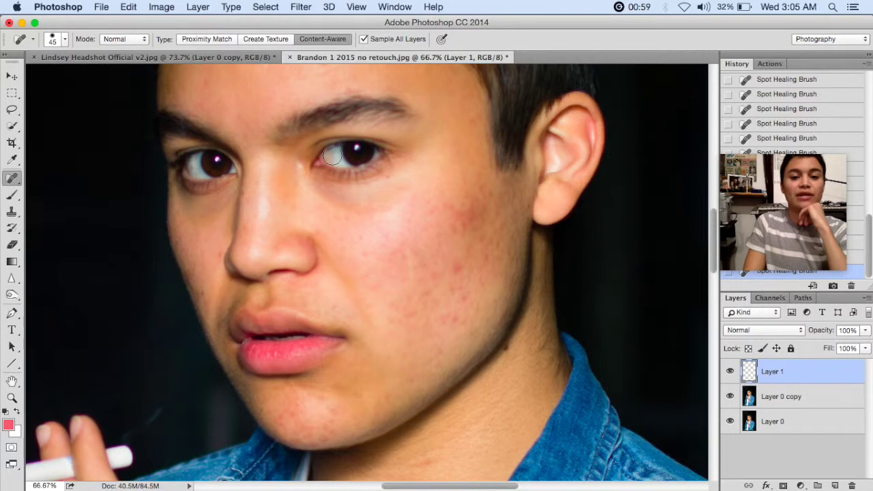